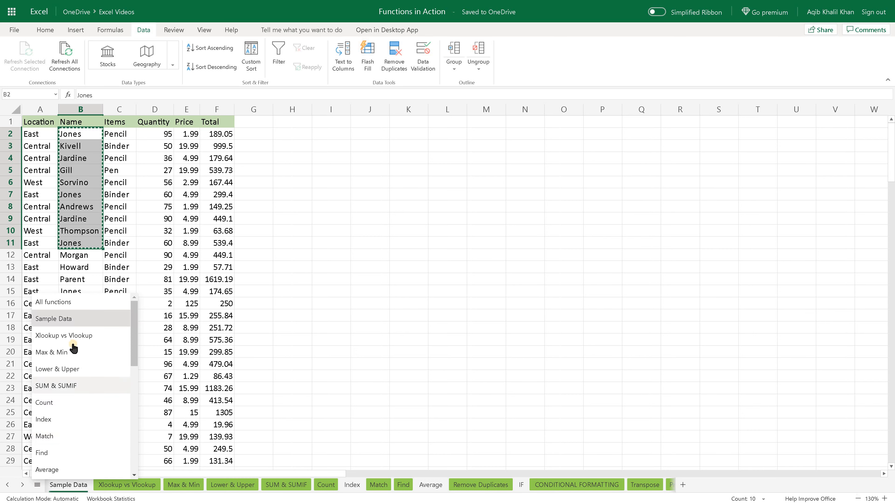
Step: Paste the copied names into column A of the Drop-down list sheet, starting at A2
{"action": "scroll", "coordinate": [72, 370], "scroll_direction": "down", "scroll_amount": 10}
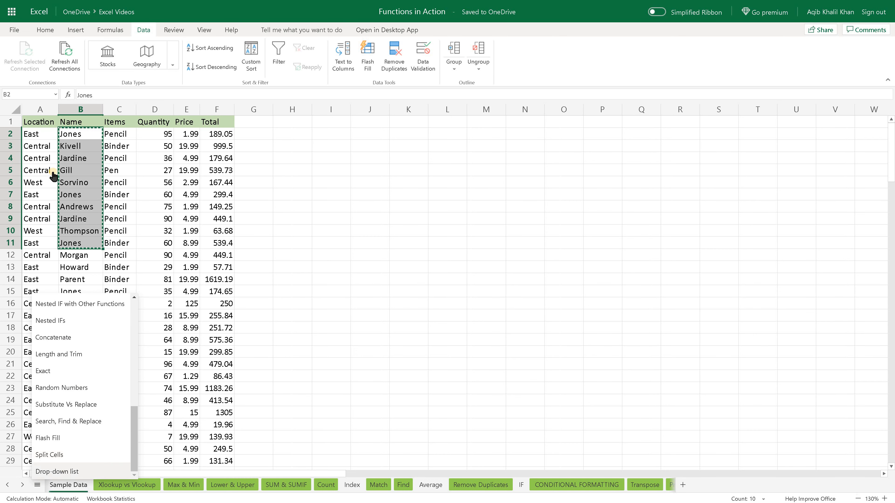
{"action": "left_click", "coordinate": [65, 473]}
{"action": "key", "text": "ctrl+z"}
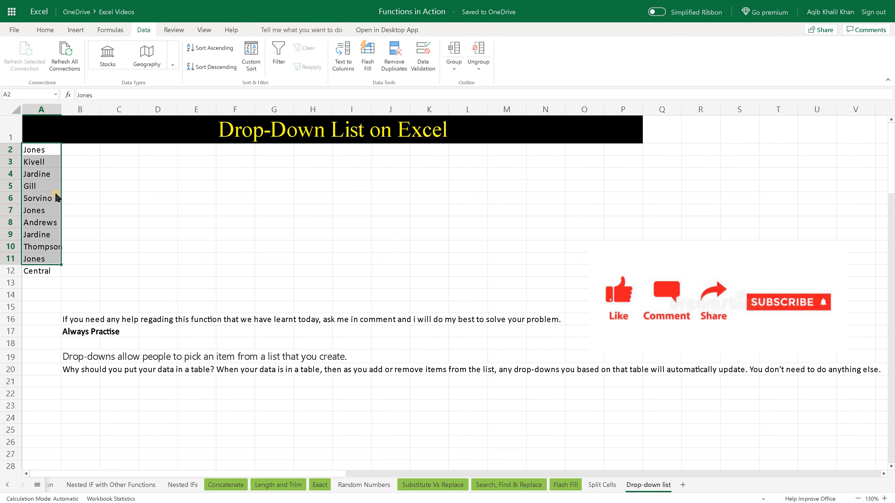
Step: Delete the leftover Central entry in cell A12 below the pasted names
{"action": "left_click", "coordinate": [42, 271]}
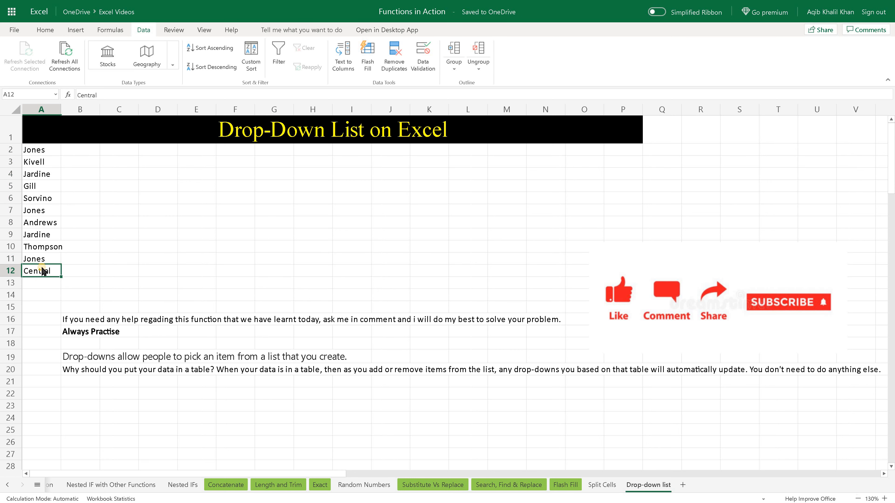
{"action": "key", "text": "Delete"}
{"action": "key", "text": "Up"}
{"action": "left_click", "coordinate": [56, 152]}
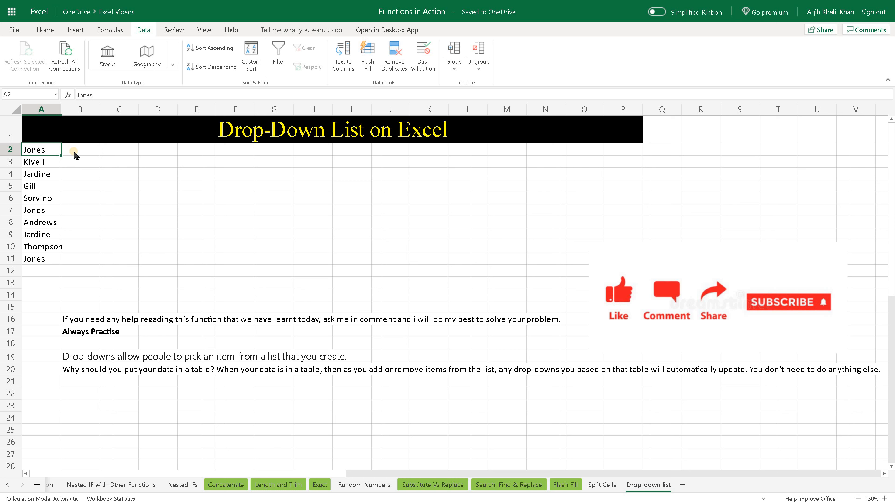
Step: Widen column A slightly so that the longest name fits inside it
{"action": "left_click", "coordinate": [95, 151]}
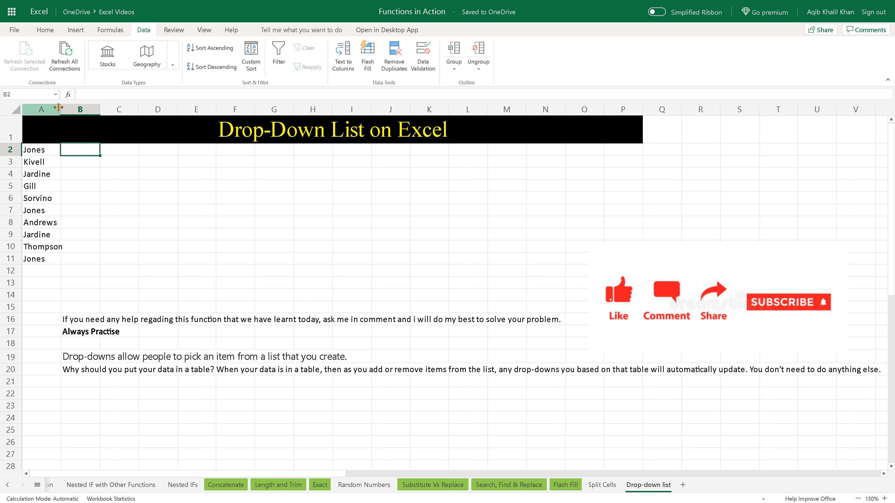
{"action": "left_click_drag", "start_coordinate": [58, 107], "coordinate": [64, 107]}
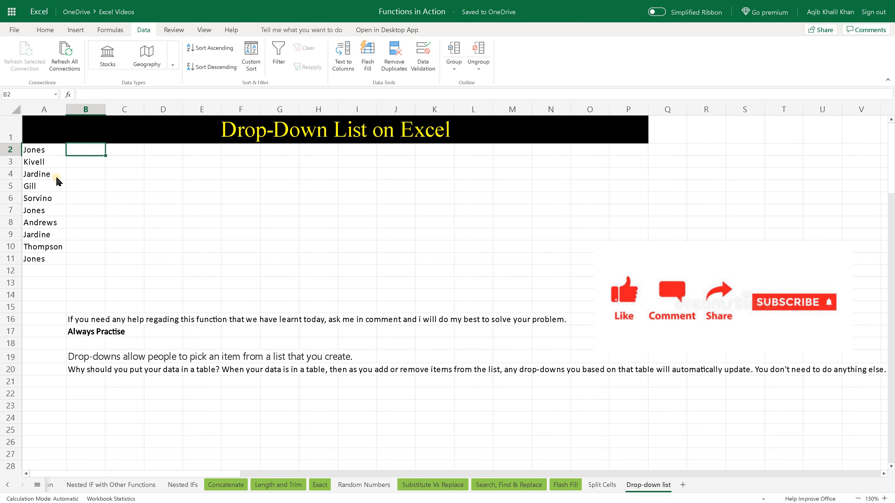
{"action": "left_click", "coordinate": [58, 187]}
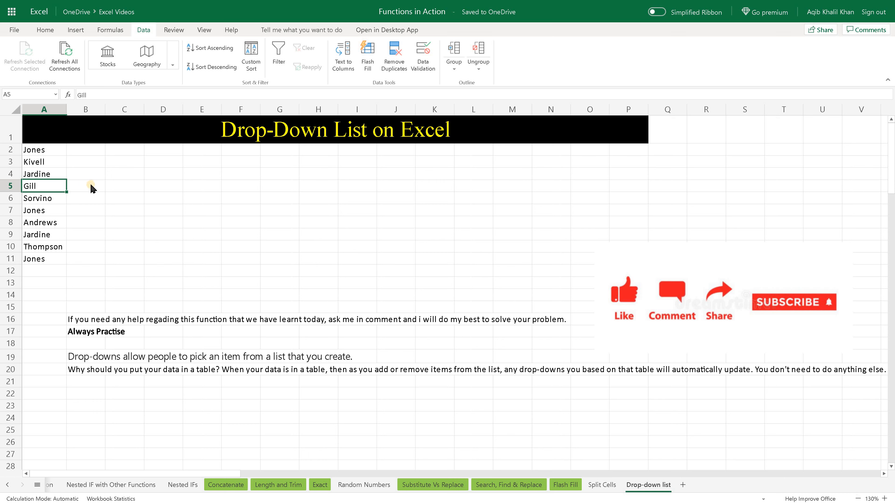
{"action": "left_click", "coordinate": [101, 186]}
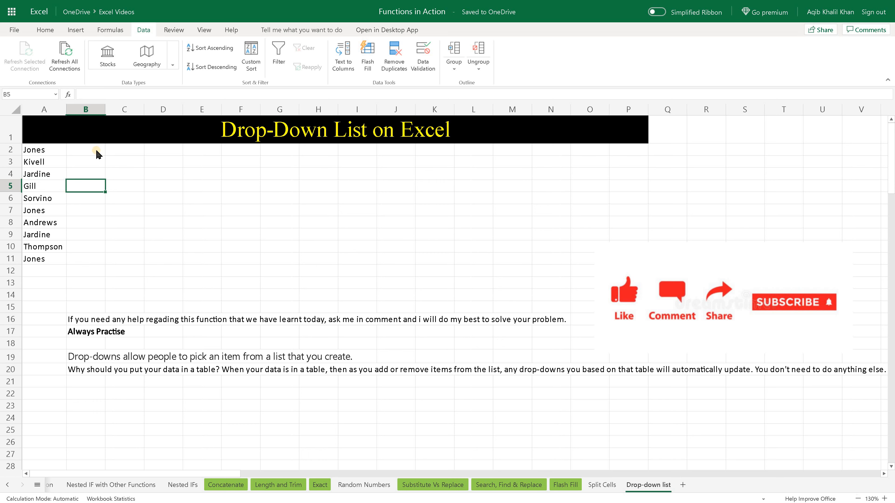
{"action": "left_click_drag", "start_coordinate": [46, 152], "coordinate": [45, 263]}
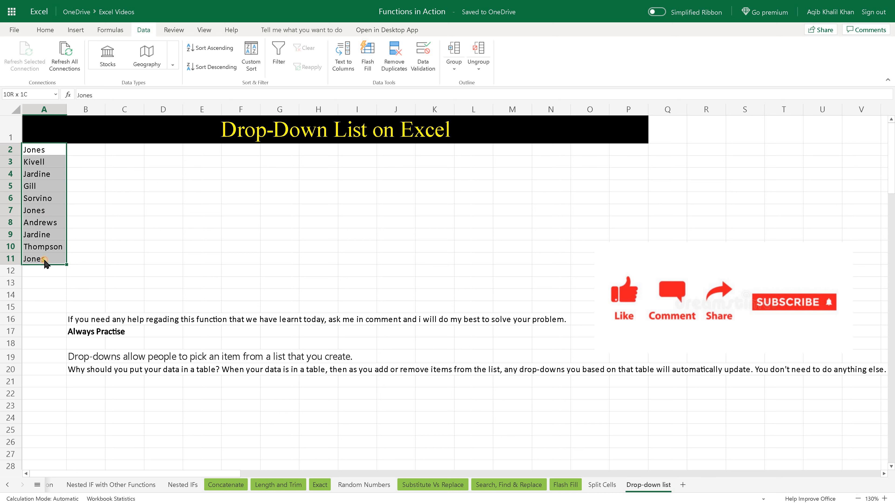
Step: Start data validation on cell B2 and set it to allow a List
{"action": "left_click", "coordinate": [83, 151]}
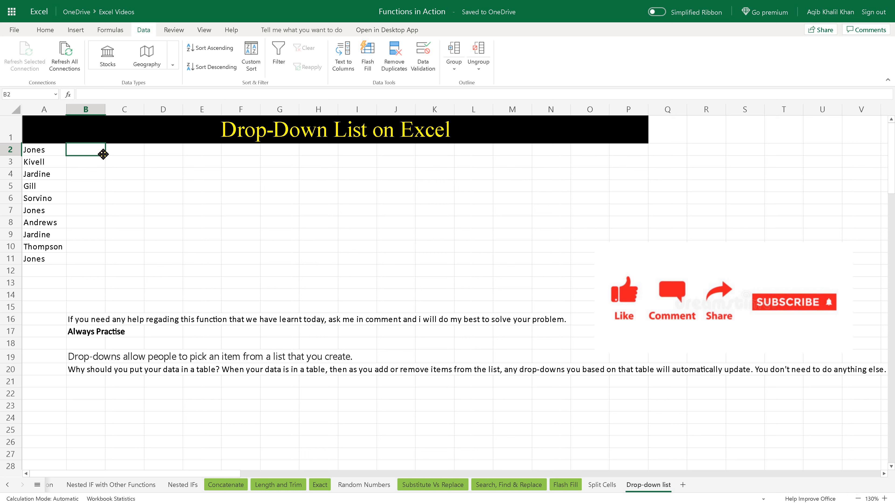
{"action": "left_click", "coordinate": [82, 152]}
{"action": "left_click", "coordinate": [84, 149]}
{"action": "left_click", "coordinate": [43, 36]}
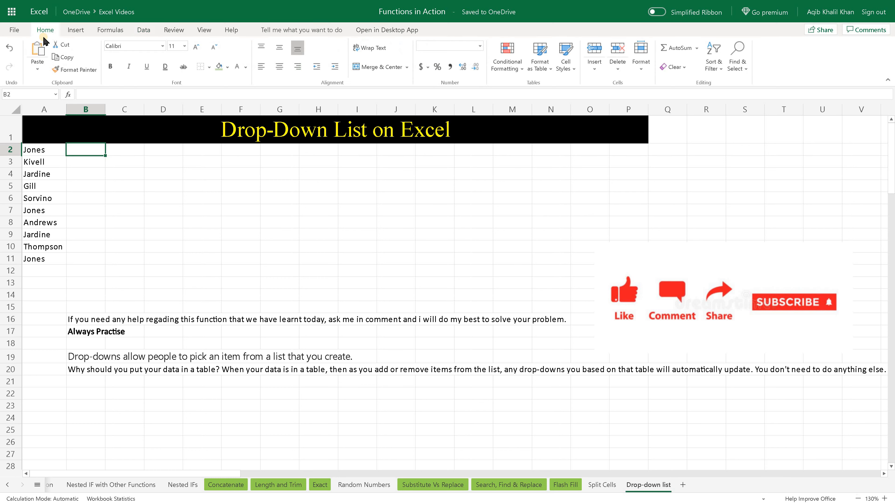
{"action": "left_click", "coordinate": [141, 33]}
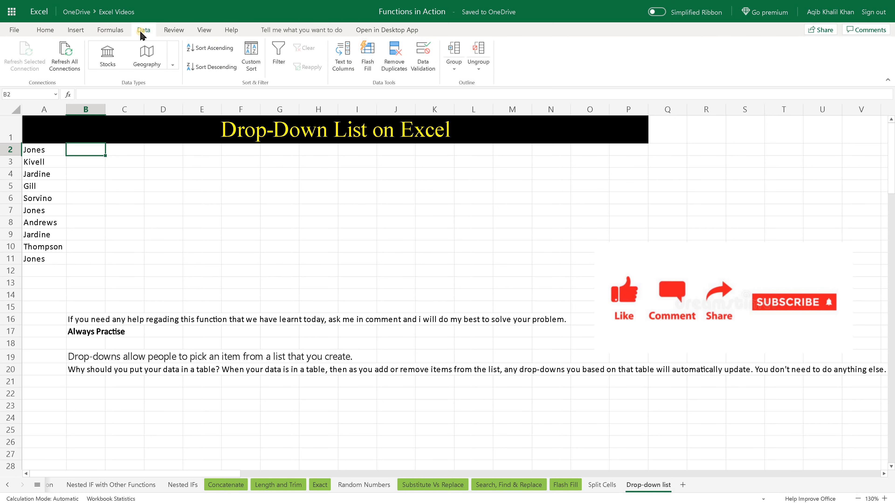
{"action": "left_click", "coordinate": [416, 73]}
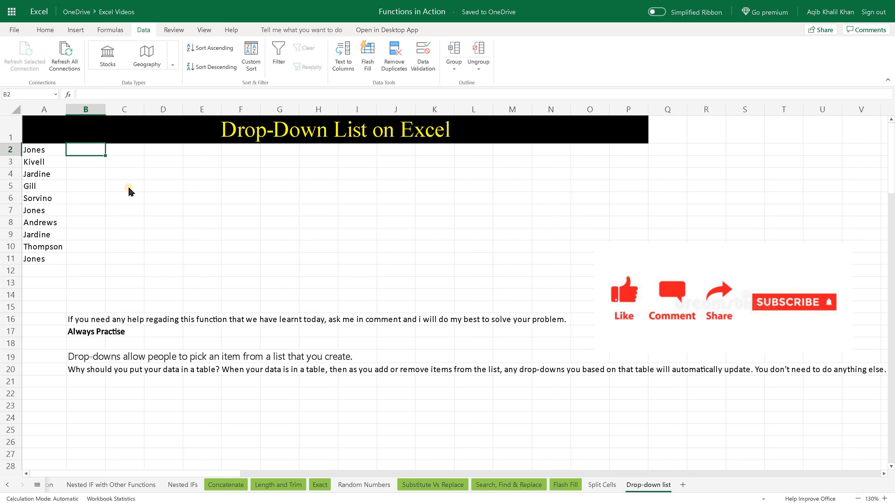
{"action": "left_click", "coordinate": [426, 66]}
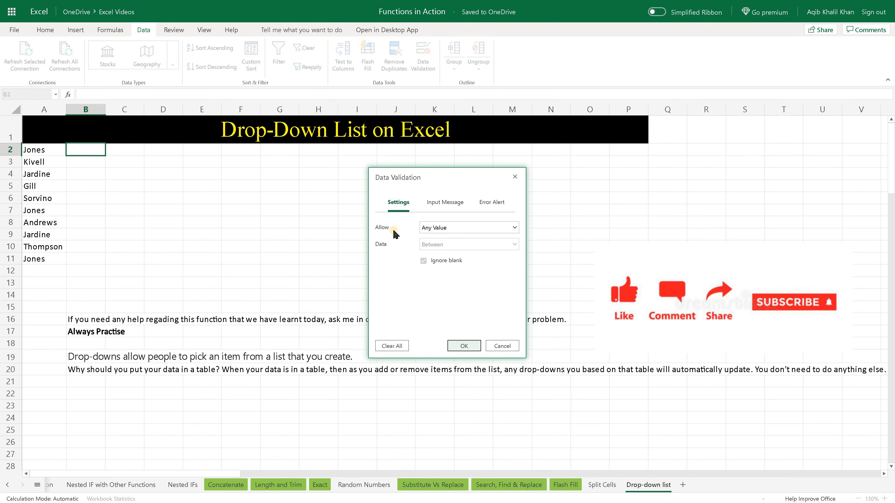
{"action": "left_click", "coordinate": [477, 231]}
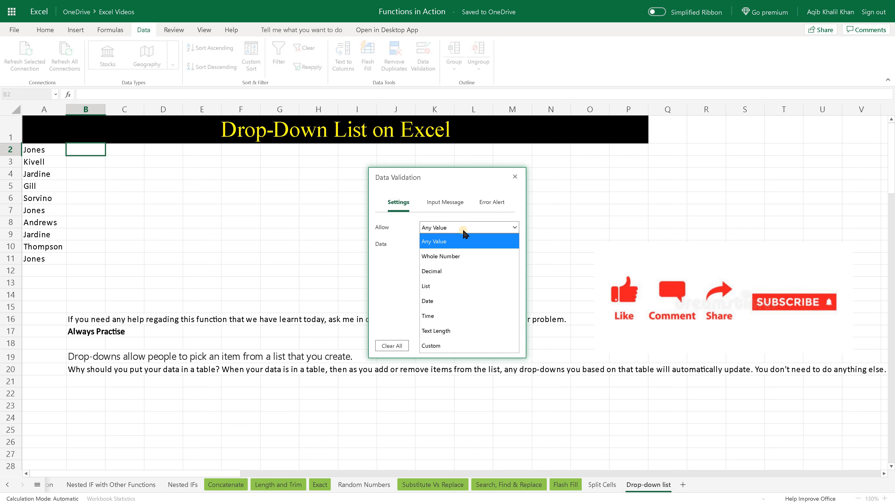
{"action": "left_click", "coordinate": [434, 287]}
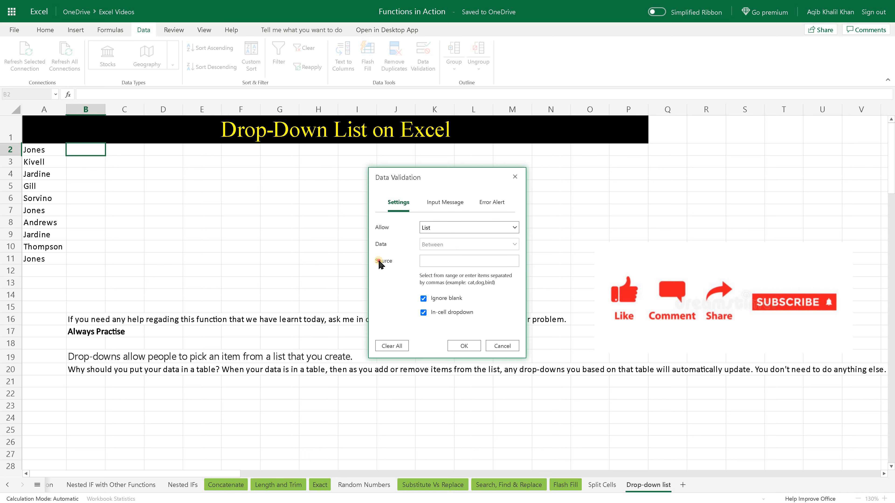
{"action": "left_click_drag", "start_coordinate": [375, 261], "coordinate": [389, 261]}
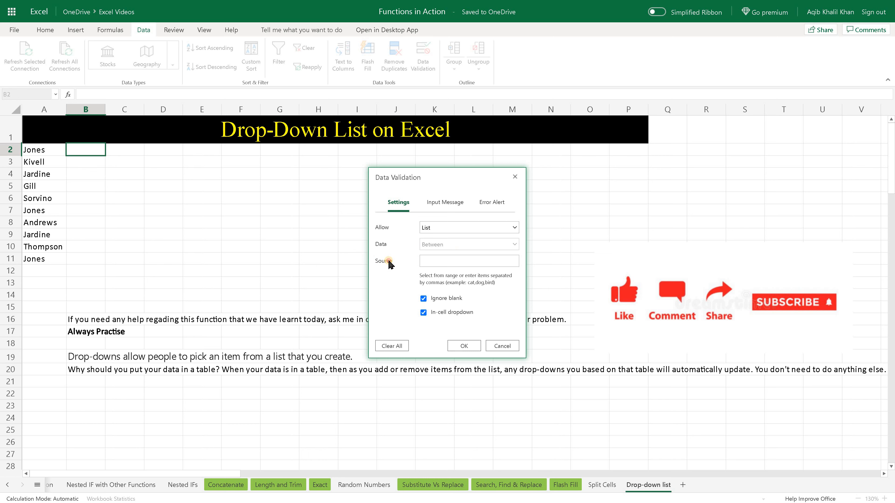
Step: Set the list source to the Items in C2:C11 of the Sample Data sheet and apply the validation to B2
{"action": "left_click", "coordinate": [442, 262]}
{"action": "left_click", "coordinate": [7, 486]}
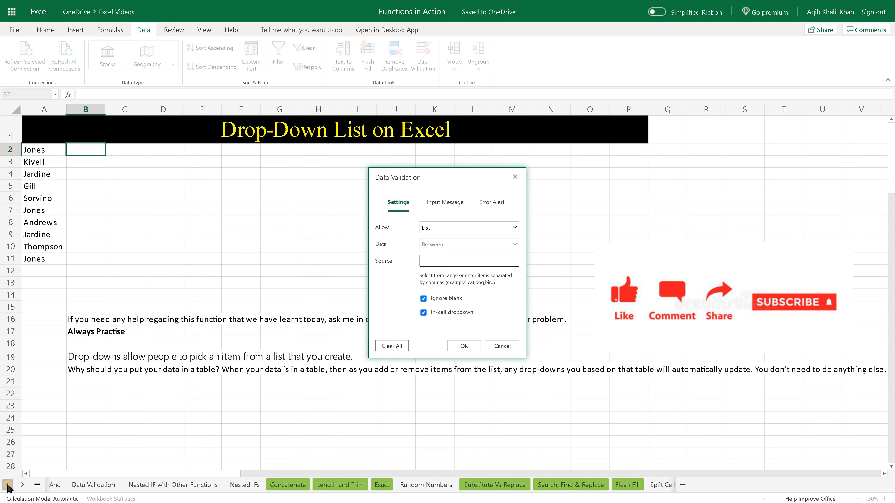
{"action": "left_click", "coordinate": [7, 486]}
{"action": "left_click", "coordinate": [7, 485]}
{"action": "left_click", "coordinate": [7, 486]}
{"action": "left_click", "coordinate": [7, 486]}
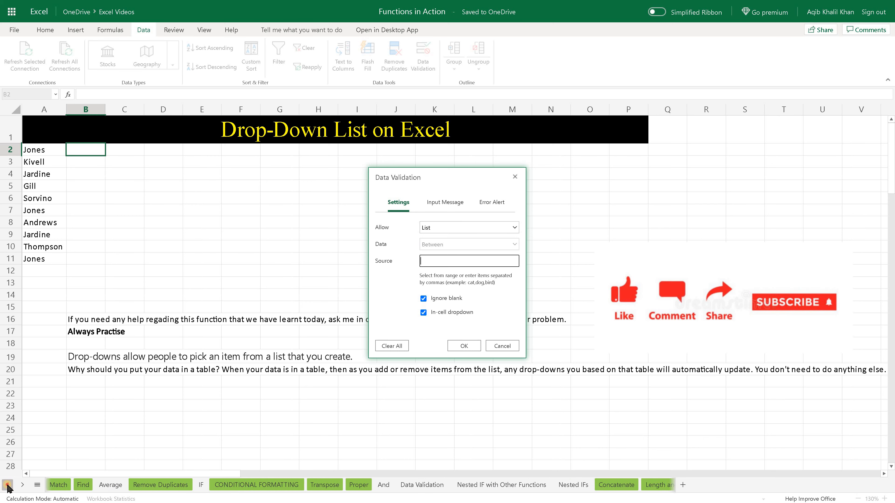
{"action": "left_click", "coordinate": [7, 486]}
{"action": "left_click", "coordinate": [7, 486]}
{"action": "left_click", "coordinate": [7, 486]}
{"action": "left_click", "coordinate": [7, 486]}
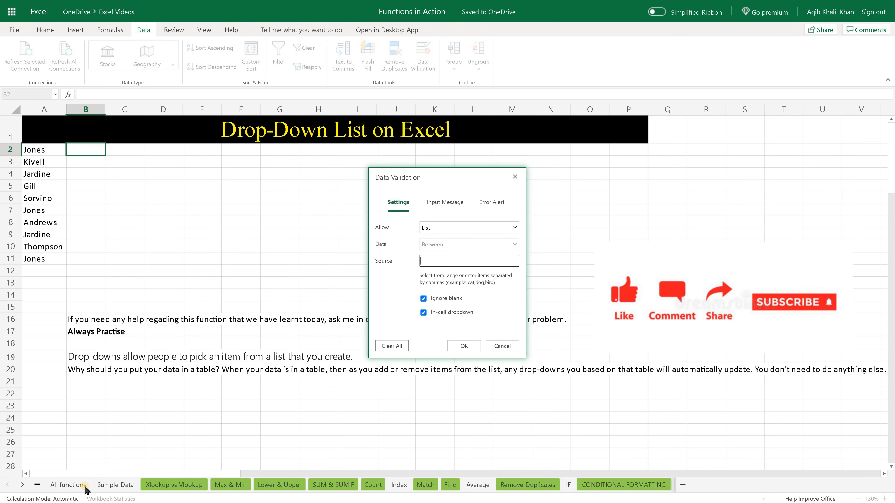
{"action": "left_click", "coordinate": [106, 486]}
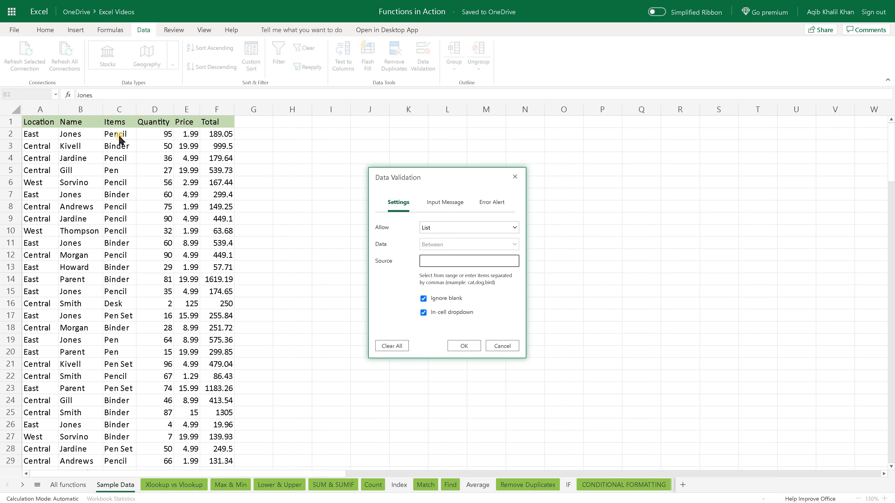
{"action": "left_click_drag", "start_coordinate": [124, 136], "coordinate": [118, 150]}
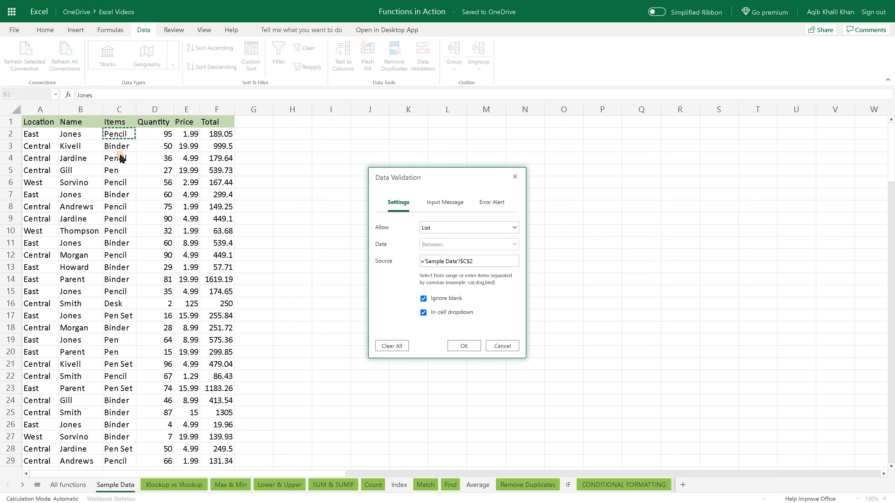
{"action": "left_click_drag", "start_coordinate": [116, 183], "coordinate": [113, 246]}
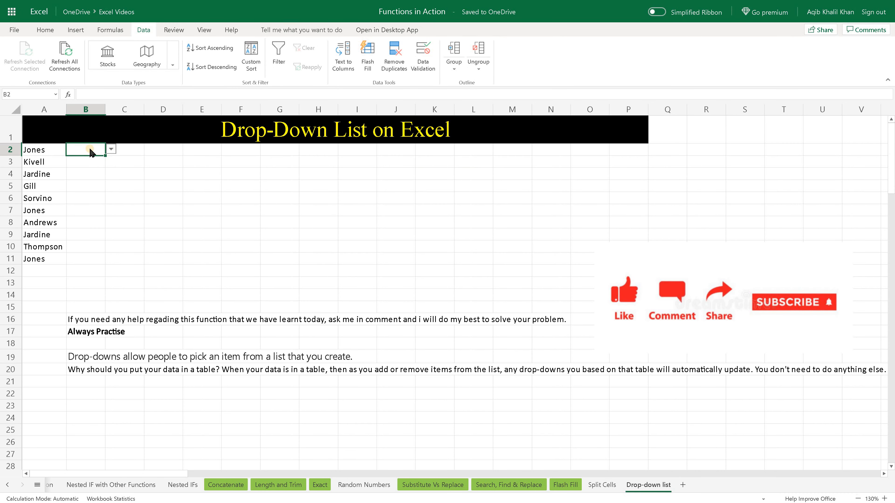
Step: Test the drop-down list in B2 by choosing Pen, Binder and Pencil in turn
{"action": "left_click", "coordinate": [111, 150]}
{"action": "key", "text": "Down"}
{"action": "key", "text": "Down"}
{"action": "key", "text": "Down"}
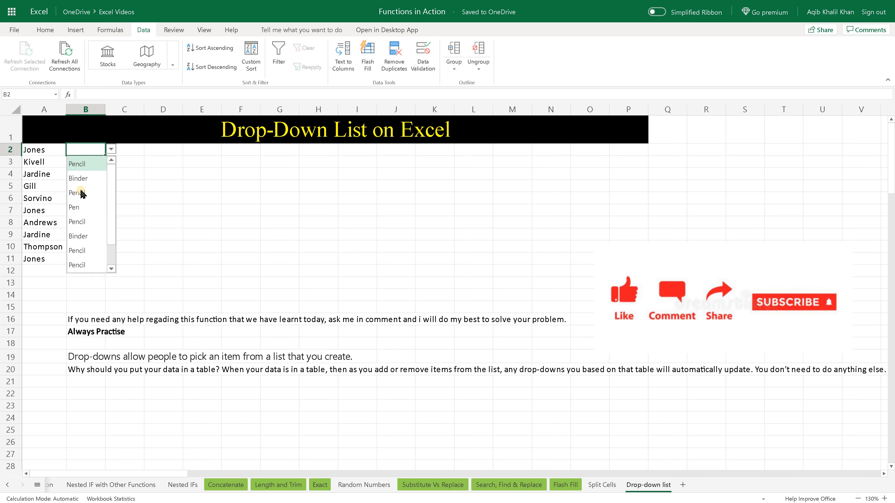
{"action": "left_click", "coordinate": [110, 150]}
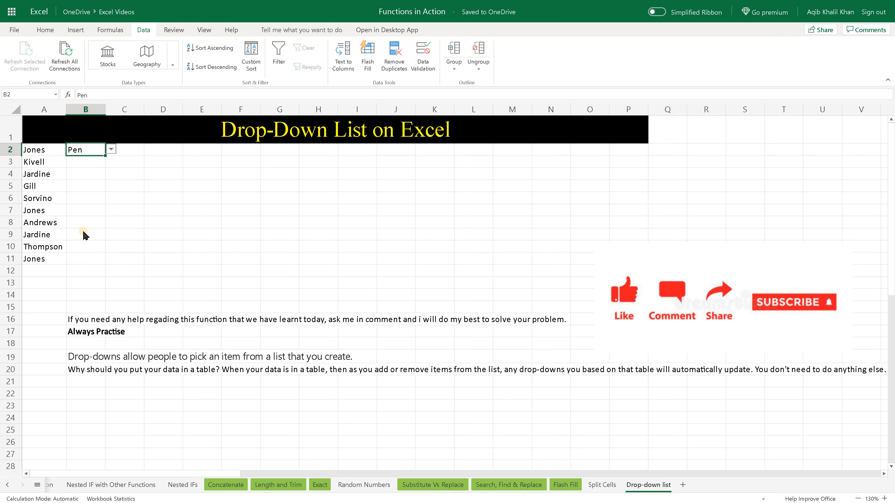
{"action": "left_click", "coordinate": [84, 232]}
{"action": "left_click", "coordinate": [110, 151]}
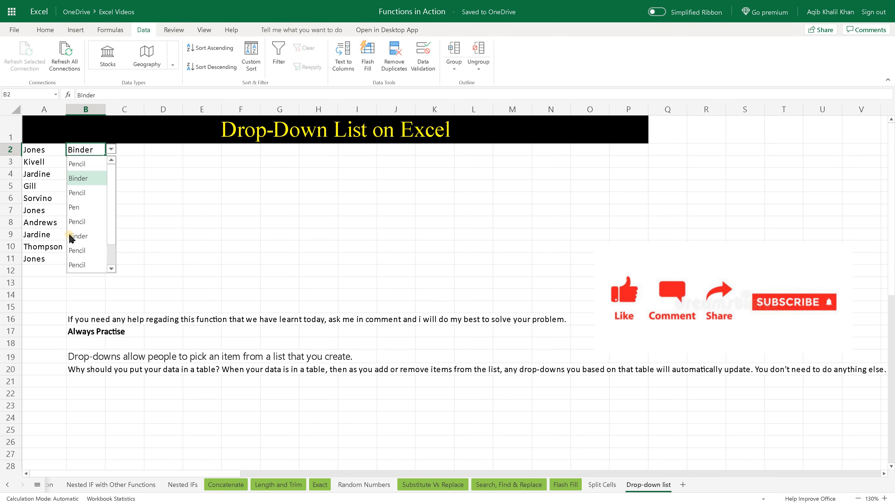
{"action": "key", "text": "Return"}
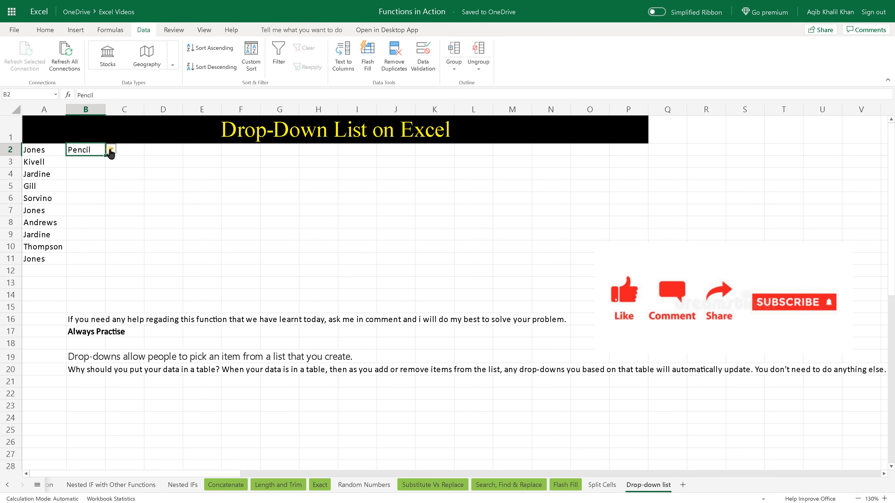
{"action": "left_click", "coordinate": [110, 150]}
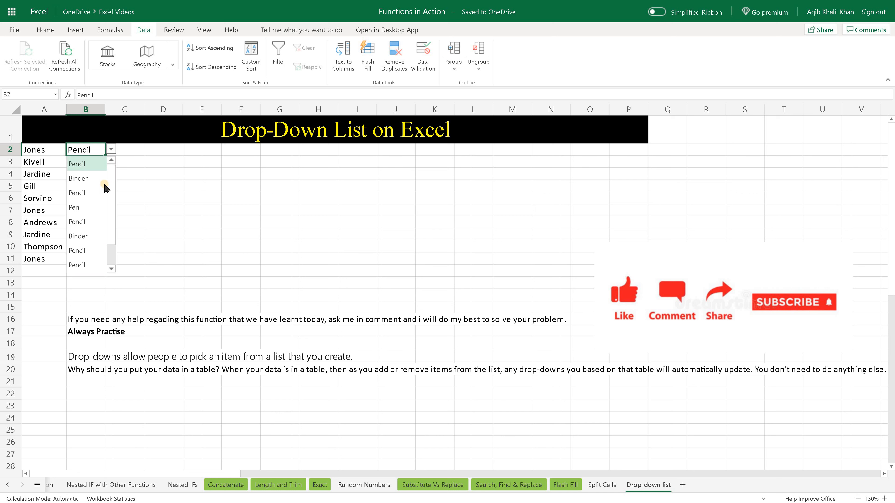
{"action": "left_click", "coordinate": [111, 157]}
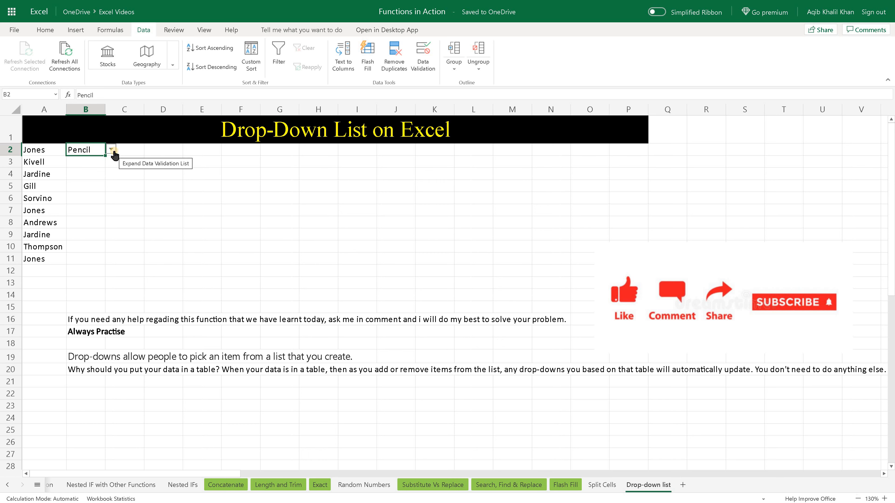
Step: Undo the choices in B2, its drop-down list validation and the widening of column A
{"action": "key", "text": "ctrl+z"}
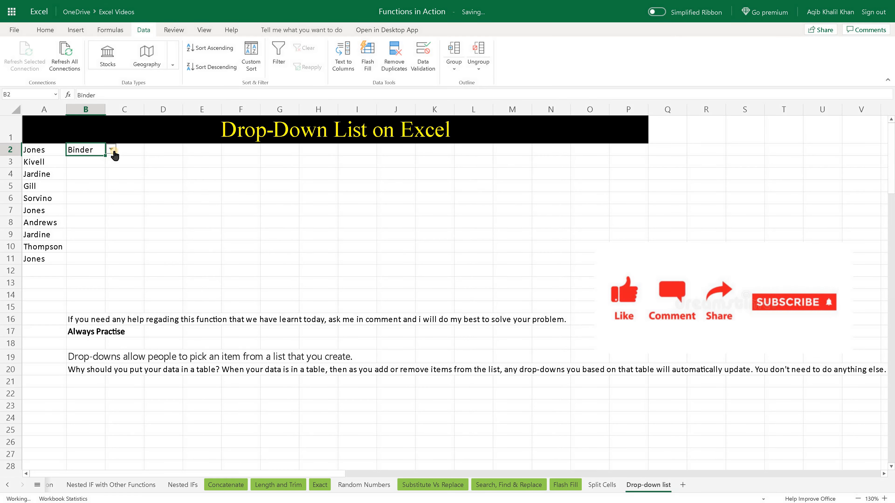
{"action": "key", "text": "ctrl+z"}
{"action": "key", "text": "ctrl+z"}
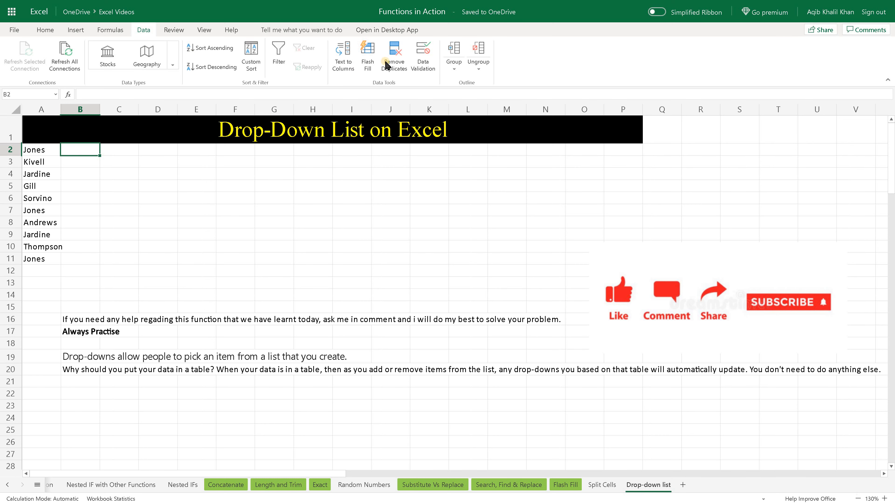
Step: Start data validation on cell B2 again and set it to allow a List
{"action": "left_click", "coordinate": [423, 55]}
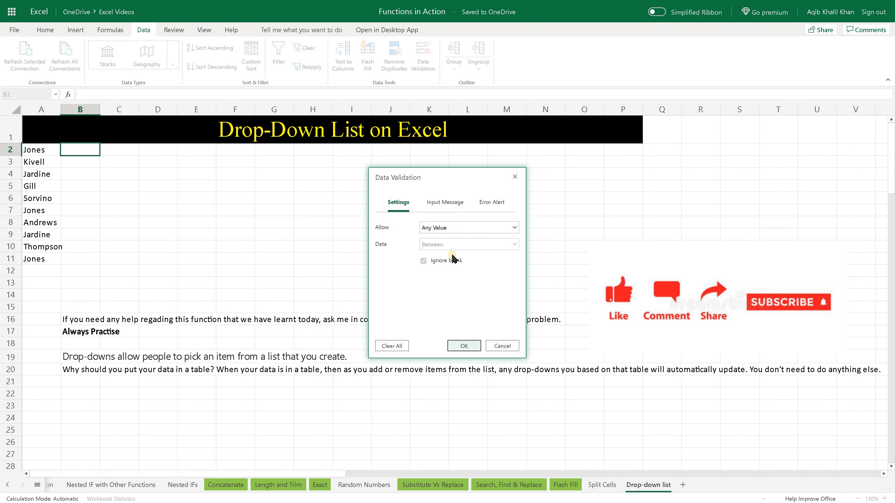
{"action": "left_click", "coordinate": [465, 227]}
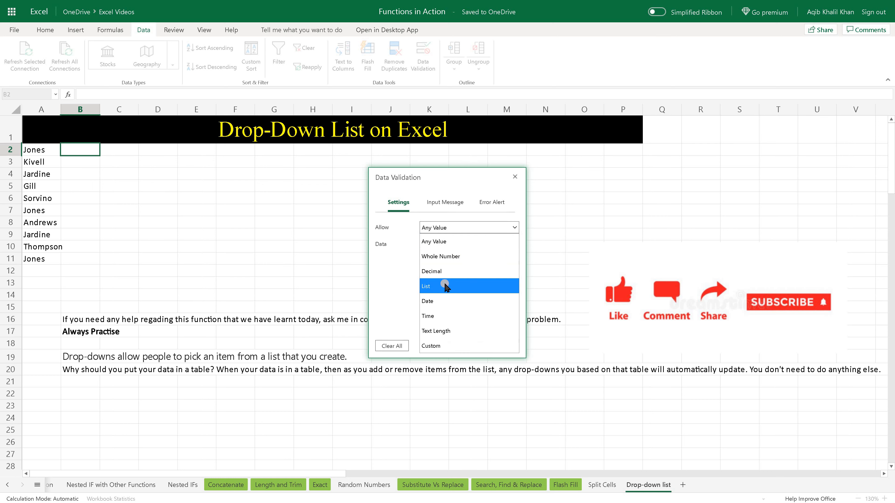
{"action": "left_click", "coordinate": [445, 286]}
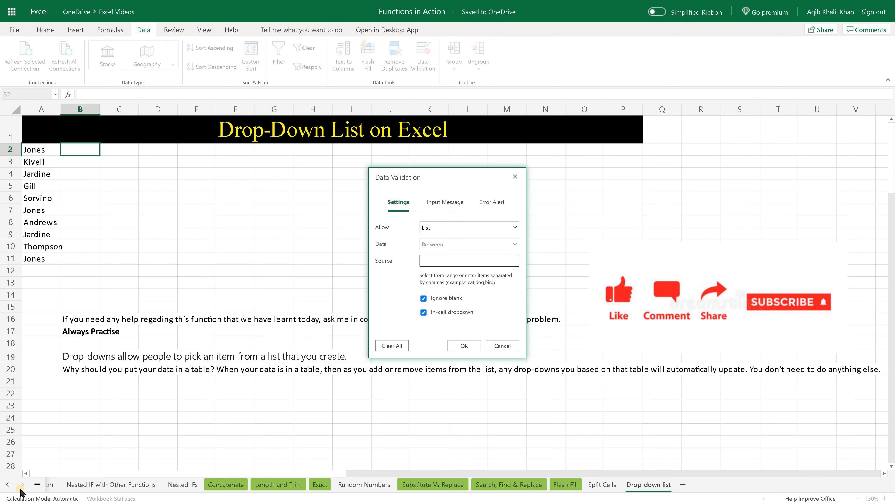
Step: Set the list source to the Items in C2:C11 of the Sample Data sheet
{"action": "left_click", "coordinate": [7, 486]}
{"action": "left_click", "coordinate": [7, 487]}
{"action": "left_click", "coordinate": [7, 485]}
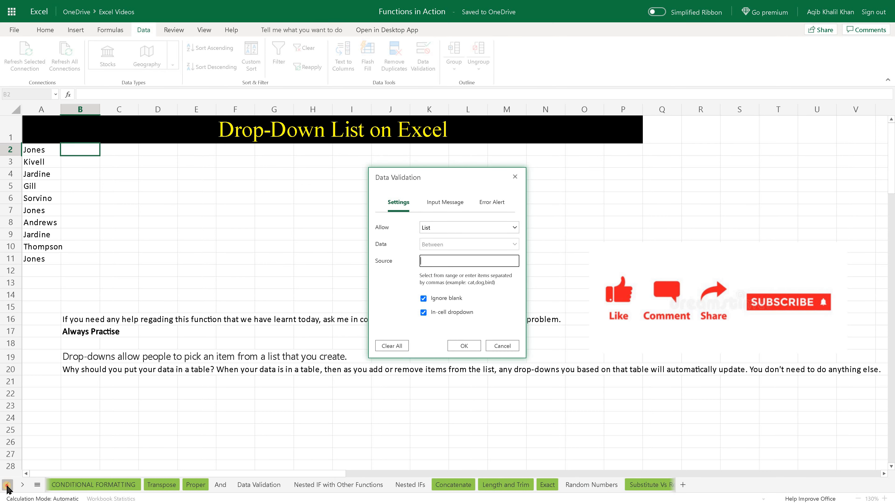
{"action": "left_click", "coordinate": [7, 486]}
{"action": "left_click", "coordinate": [7, 486]}
{"action": "left_click", "coordinate": [7, 486]}
{"action": "left_click", "coordinate": [7, 486]}
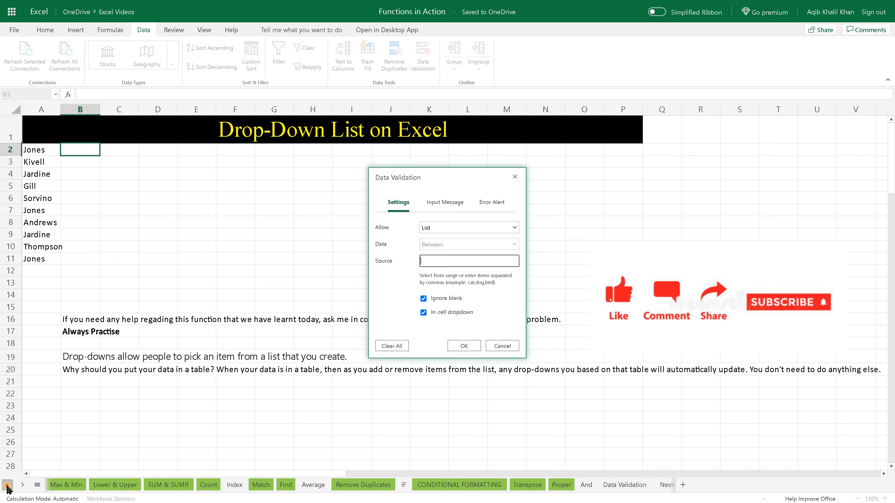
{"action": "left_click", "coordinate": [7, 486]}
{"action": "left_click", "coordinate": [7, 486]}
{"action": "left_click", "coordinate": [114, 485]}
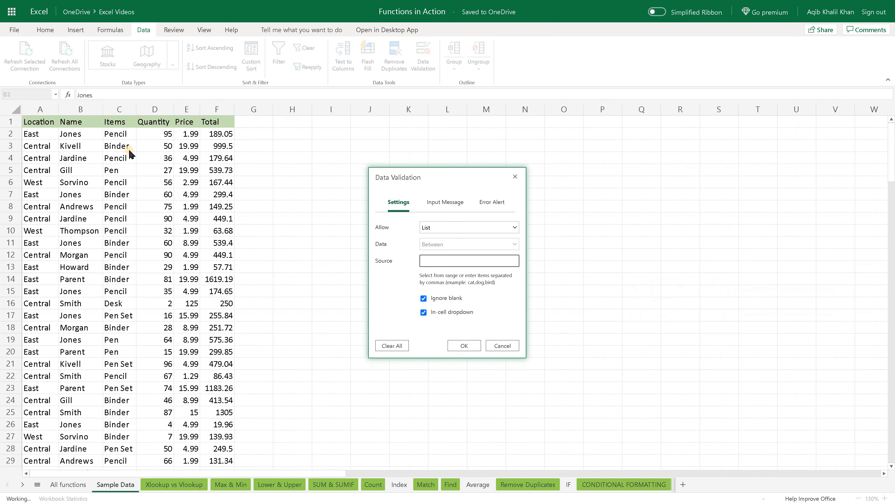
{"action": "left_click", "coordinate": [123, 138]}
{"action": "left_click_drag", "start_coordinate": [120, 205], "coordinate": [120, 235]}
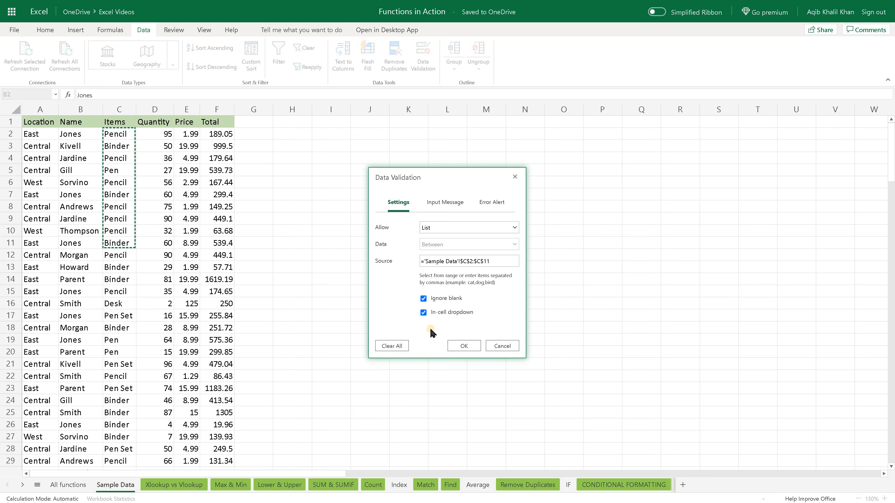
Step: Set the validation's input message to "Please select from the list."
{"action": "left_click", "coordinate": [446, 203]}
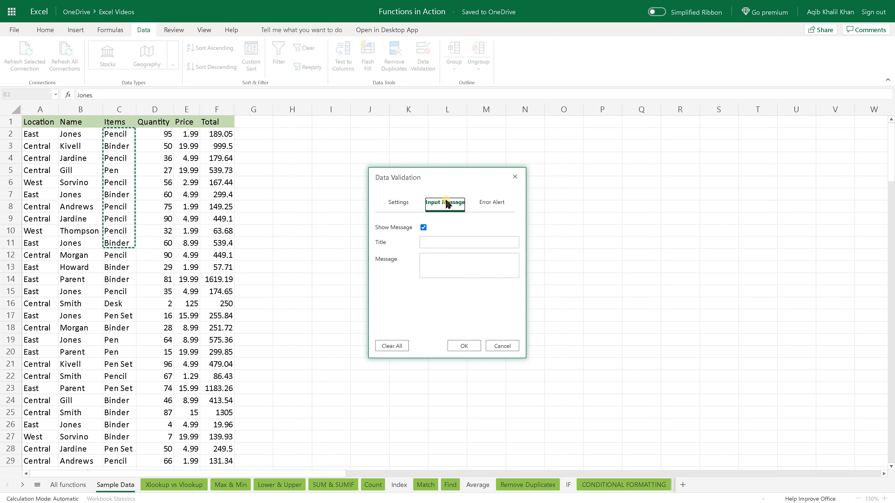
{"action": "left_click", "coordinate": [438, 267]}
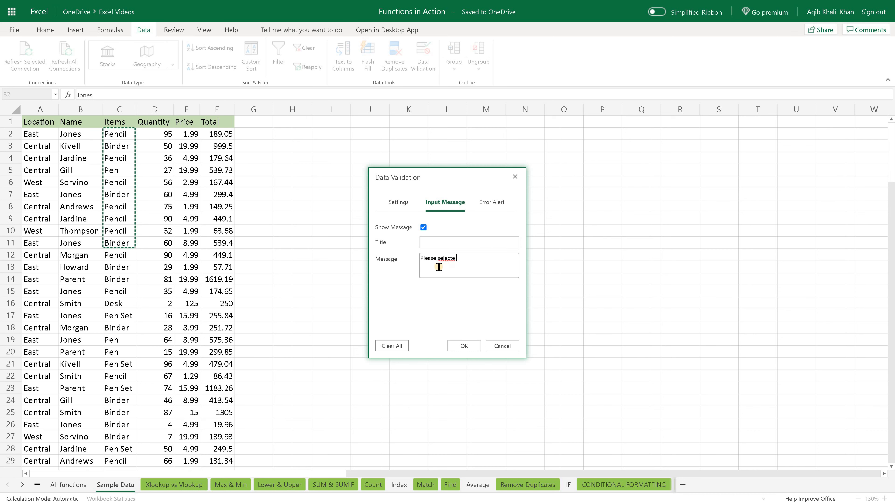
{"action": "type", "text": "Please select from the list."}
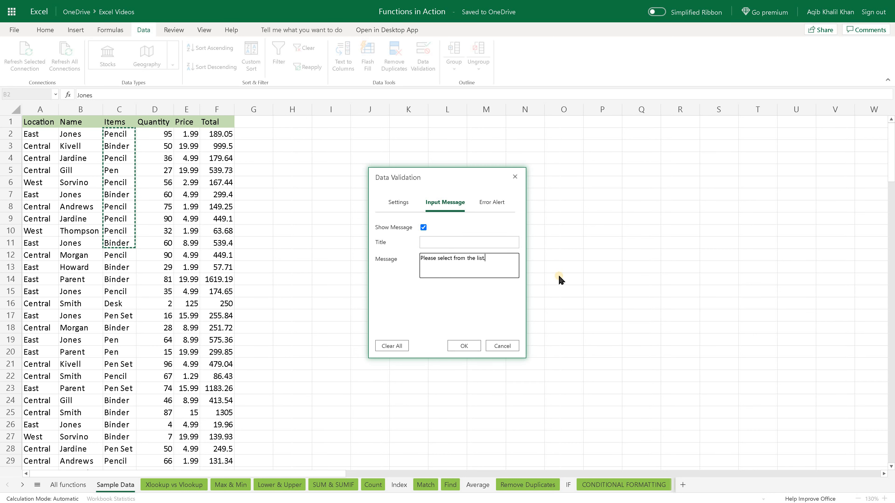
Step: Set a blocking error alert with the message "Invalid Entry" and apply the validation to B2
{"action": "left_click", "coordinate": [491, 202]}
{"action": "left_click", "coordinate": [442, 281]}
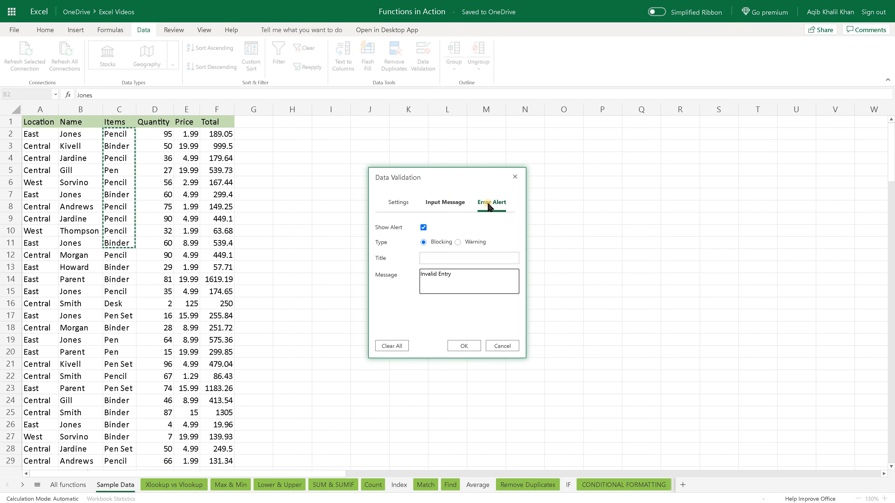
{"action": "left_click", "coordinate": [462, 206]}
{"action": "left_click", "coordinate": [489, 204]}
{"action": "left_click", "coordinate": [399, 204]}
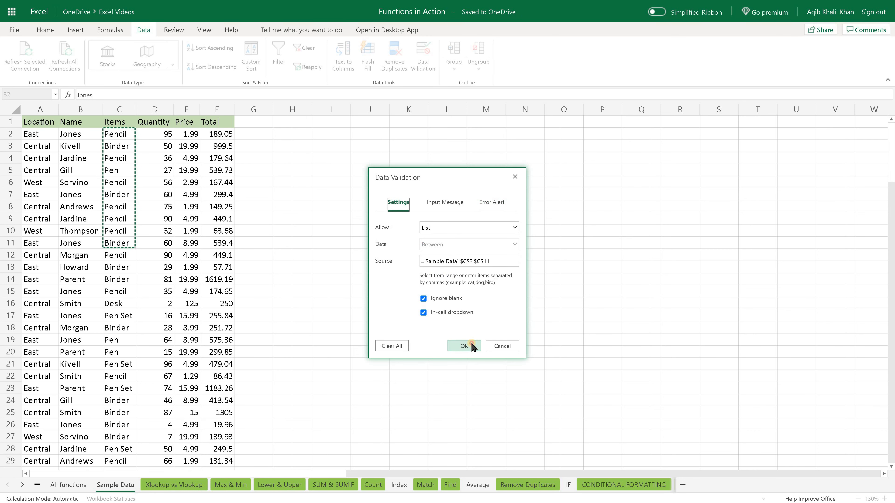
{"action": "left_click", "coordinate": [465, 345]}
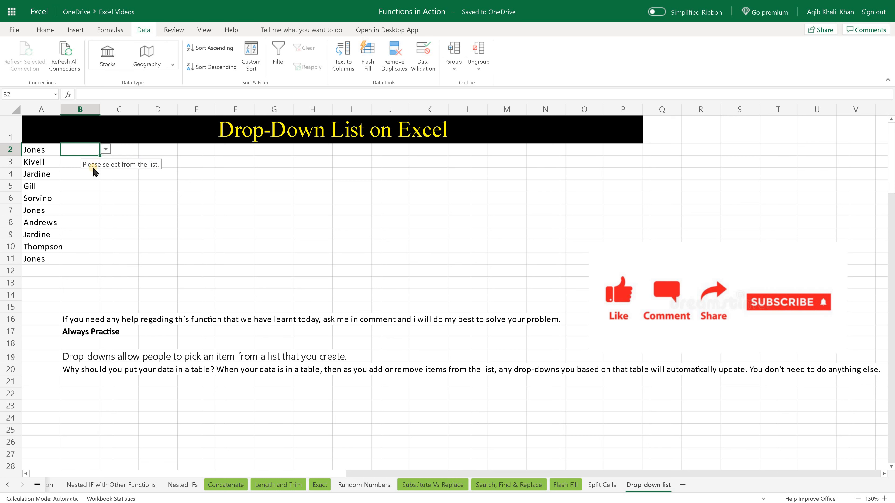
Step: Choose Binder from the drop-down list in B2
{"action": "left_click", "coordinate": [105, 149]}
{"action": "left_click", "coordinate": [86, 179]}
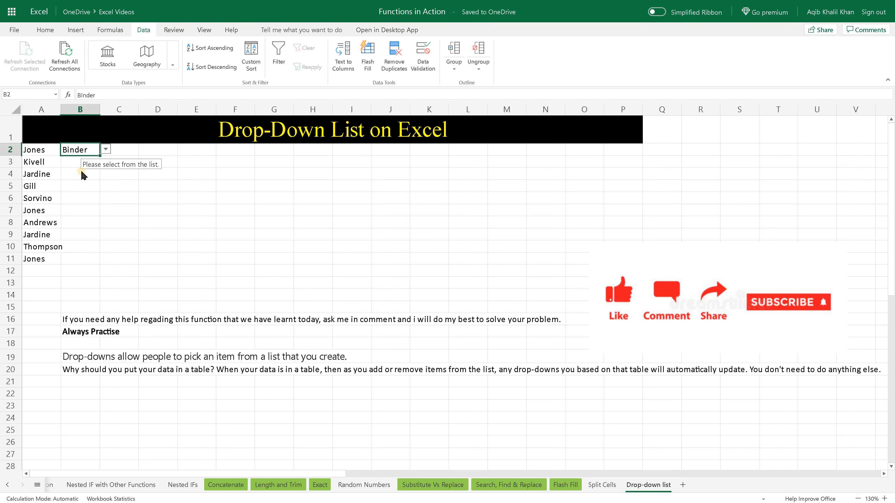
Step: Go through the column B cells beside the remaining names to check for drop-down lists, ending back on B2
{"action": "left_click", "coordinate": [79, 165]}
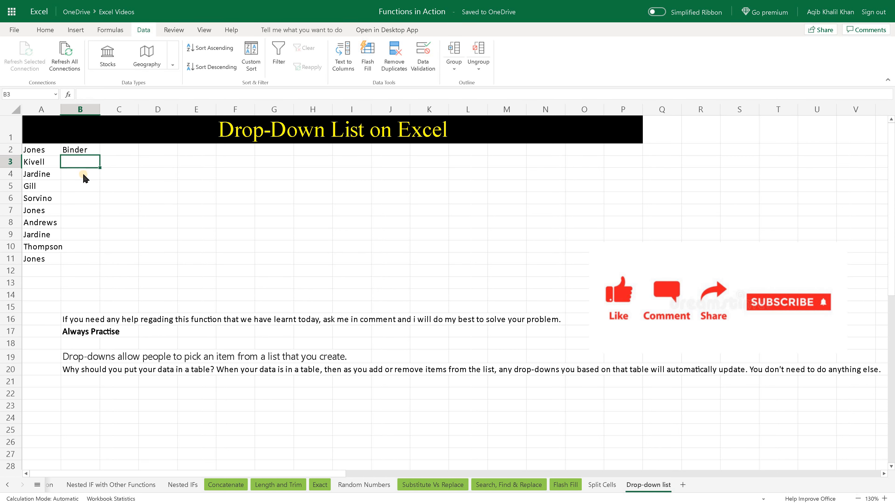
{"action": "key", "text": "Down"}
{"action": "key", "text": "Down"}
{"action": "key", "text": "Down"}
{"action": "key", "text": "Down"}
{"action": "key", "text": "Down"}
{"action": "key", "text": "Down"}
{"action": "key", "text": "Down"}
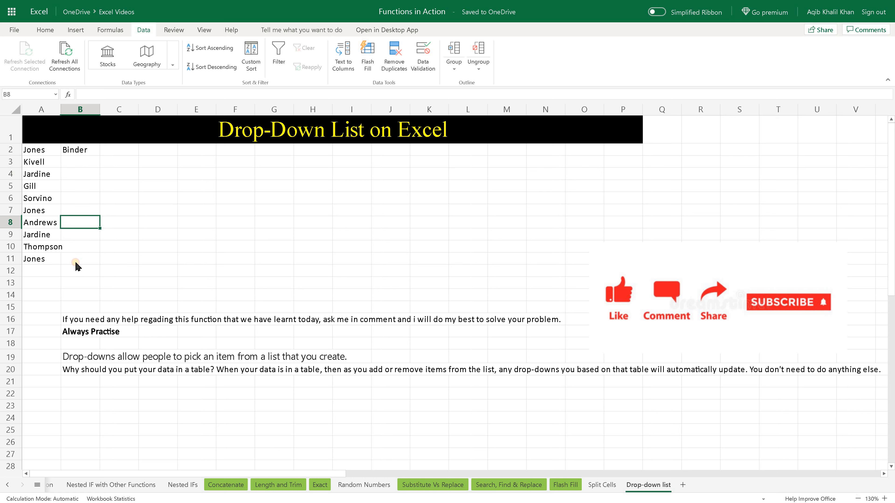
{"action": "key", "text": "Down"}
{"action": "key", "text": "Up"}
{"action": "key", "text": "Up"}
{"action": "key", "text": "Up"}
{"action": "key", "text": "Up"}
{"action": "key", "text": "Up"}
{"action": "key", "text": "Up"}
{"action": "key", "text": "Up"}
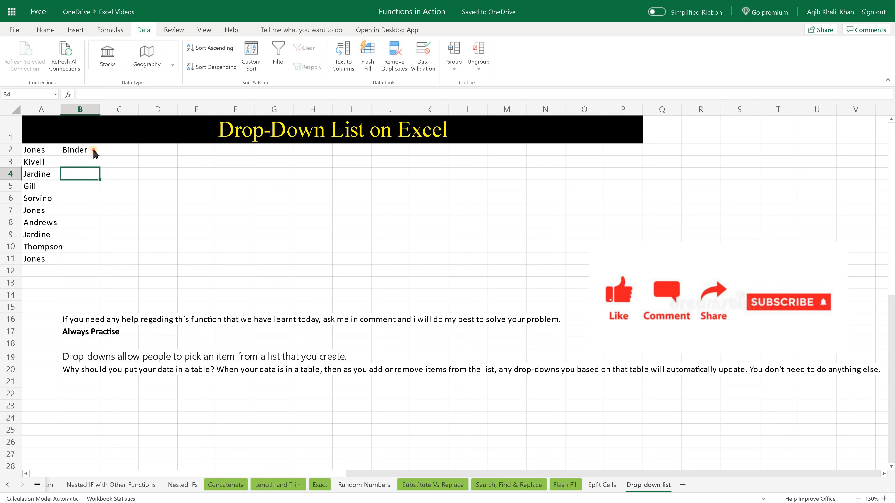
{"action": "key", "text": "Up"}
{"action": "key", "text": "Up"}
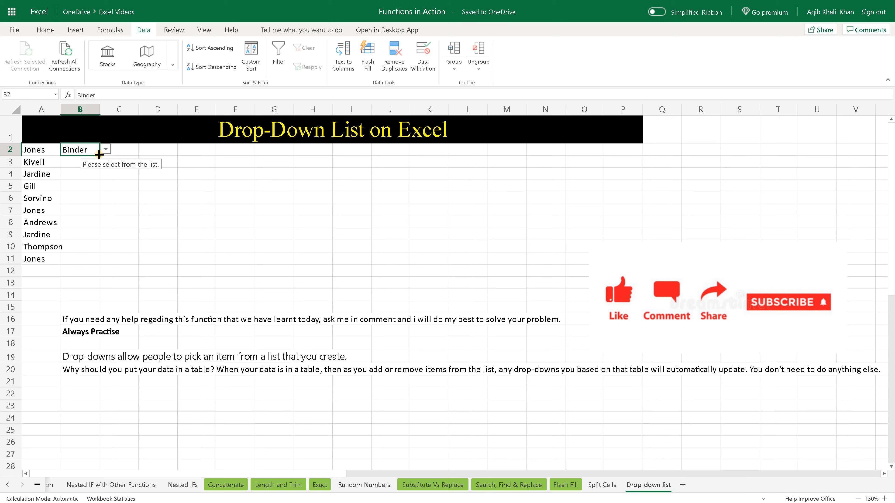
Step: Fill B2 with its drop-down list down to B11 and check the list in several of the cells
{"action": "left_click_drag", "start_coordinate": [98, 154], "coordinate": [180, 257]}
{"action": "left_click", "coordinate": [72, 187]}
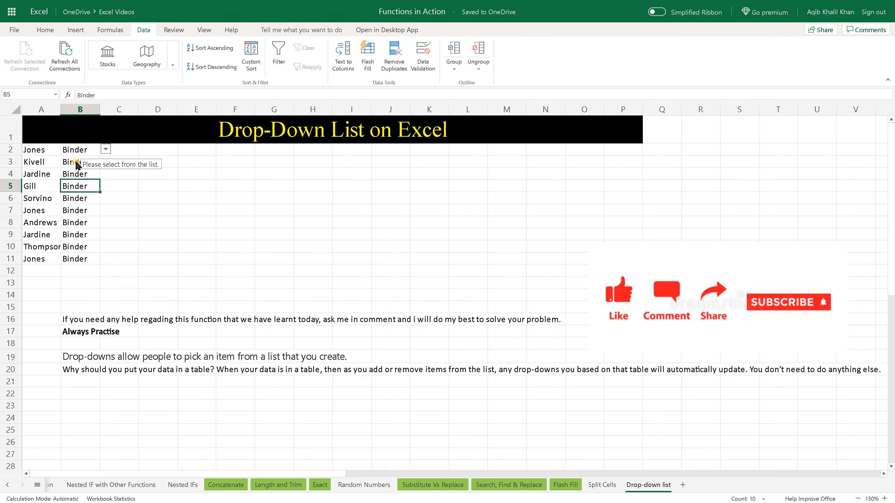
{"action": "left_click", "coordinate": [88, 164]}
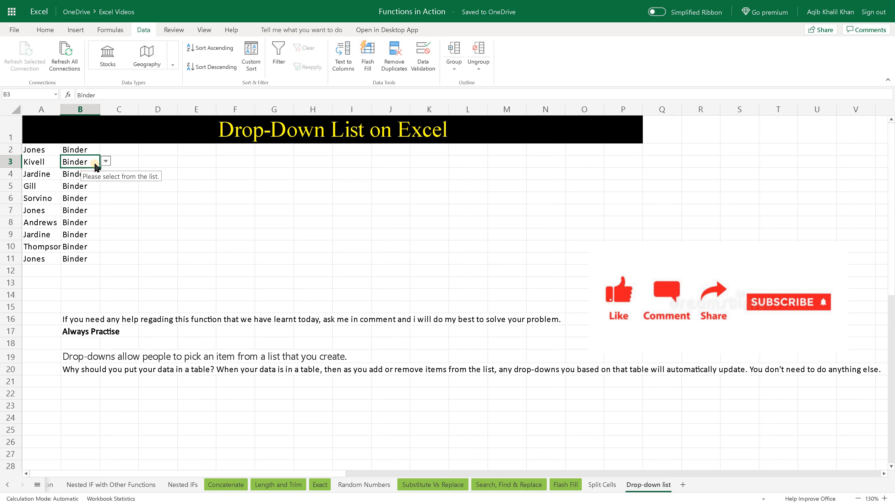
{"action": "left_click", "coordinate": [91, 149]}
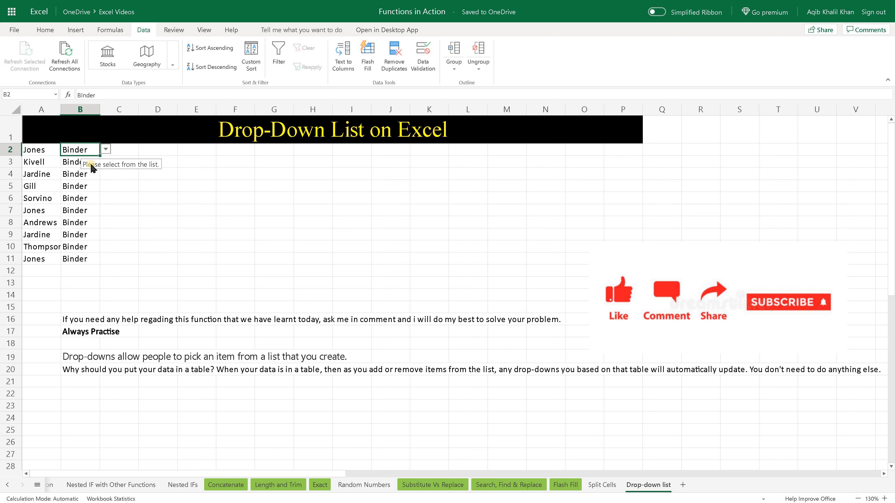
{"action": "left_click", "coordinate": [106, 149]}
{"action": "left_click", "coordinate": [153, 187]}
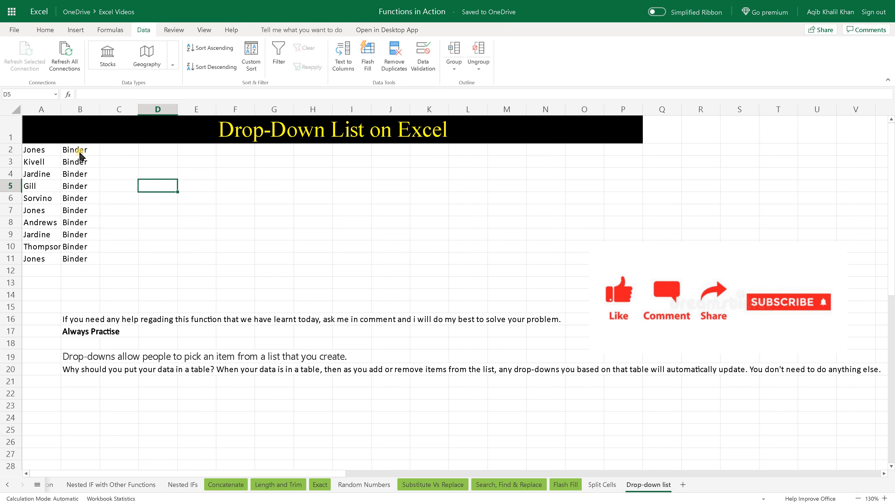
Step: Choose Pen in B3 and Pencil in B5 from their drop-down lists
{"action": "left_click", "coordinate": [79, 163]}
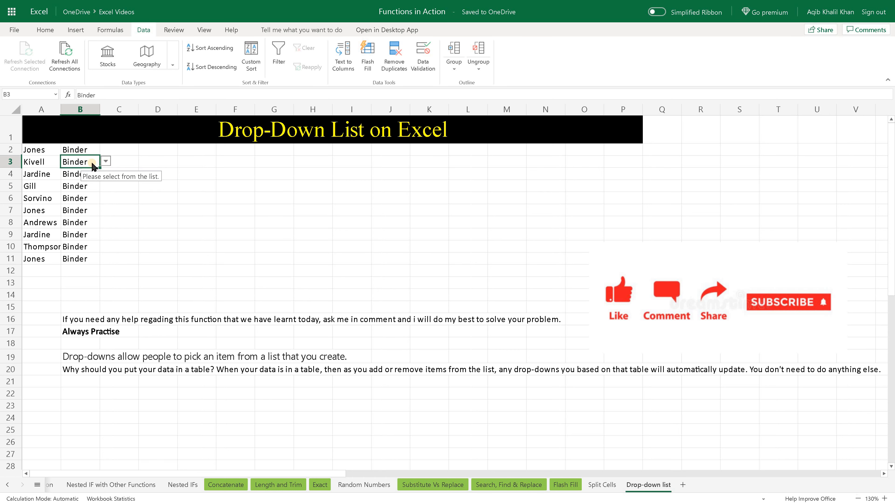
{"action": "left_click", "coordinate": [106, 161]}
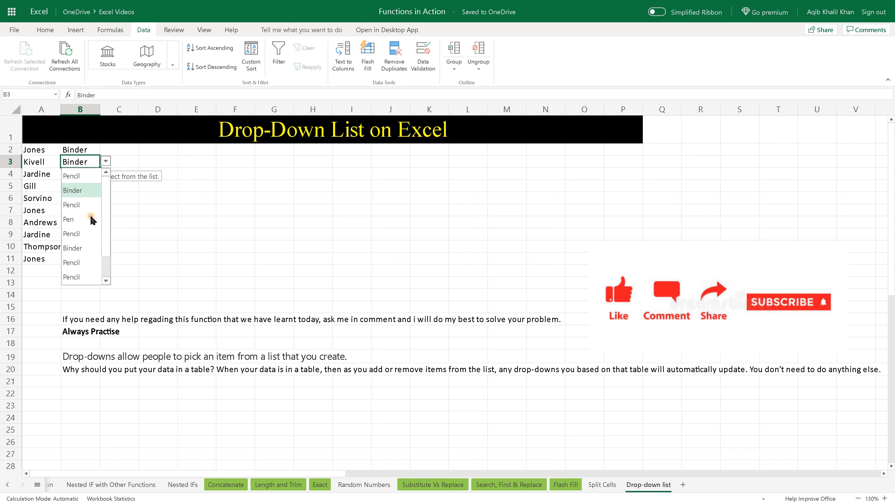
{"action": "left_click", "coordinate": [90, 219]}
{"action": "key", "text": "Down"}
{"action": "key", "text": "Down"}
{"action": "left_click", "coordinate": [106, 186]}
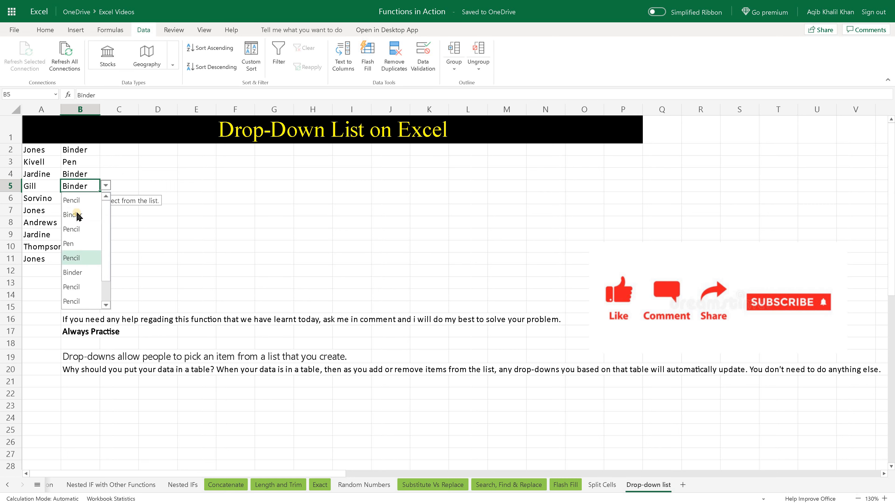
{"action": "left_click", "coordinate": [87, 259]}
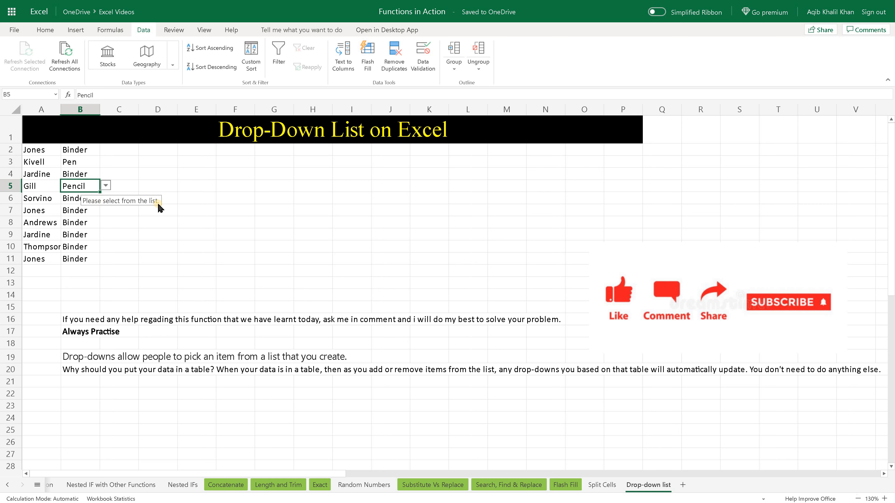
Step: Test the error alert in B8 by trying to enter TV, retry the entry once and cancel it
{"action": "left_click", "coordinate": [86, 225]}
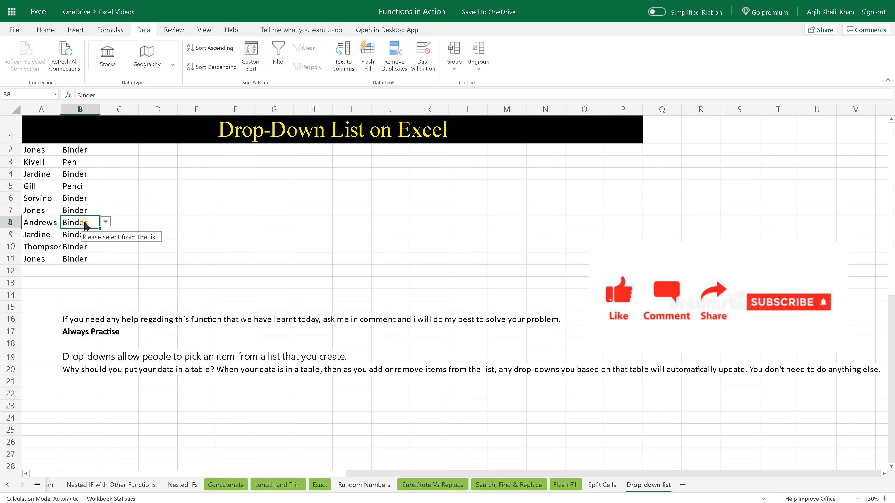
{"action": "left_click", "coordinate": [105, 223]}
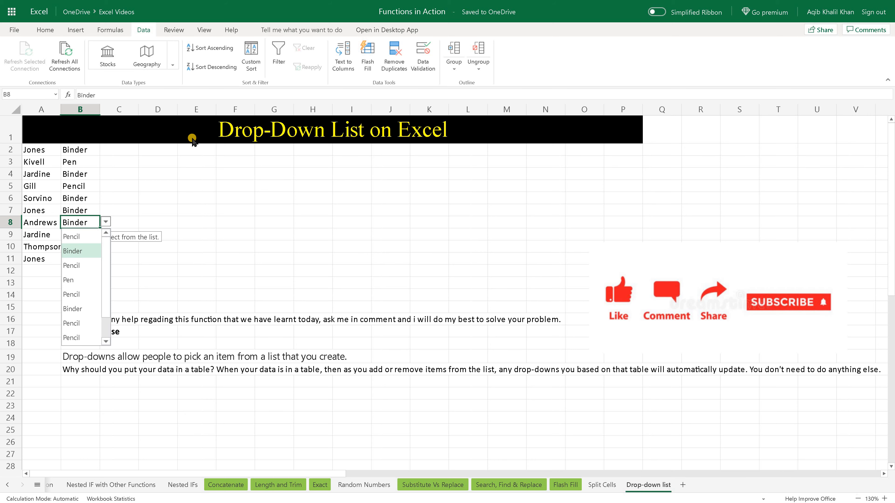
{"action": "type", "text": "TV"}
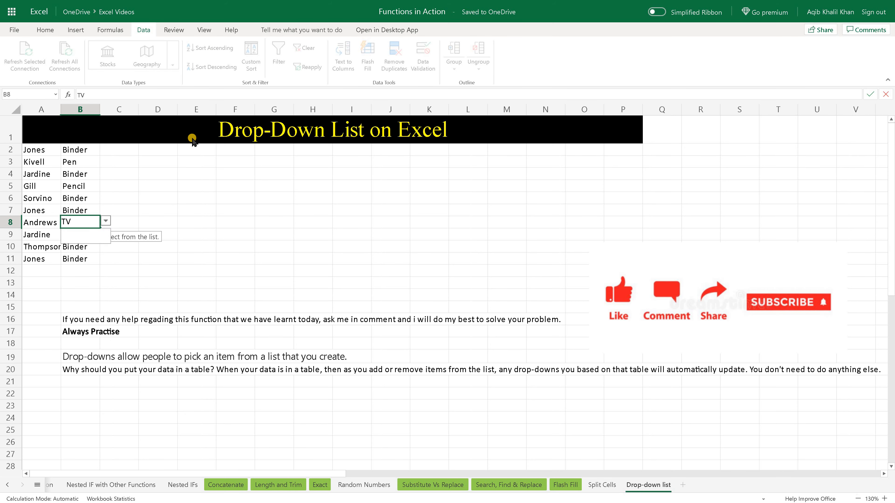
{"action": "key", "text": "Return"}
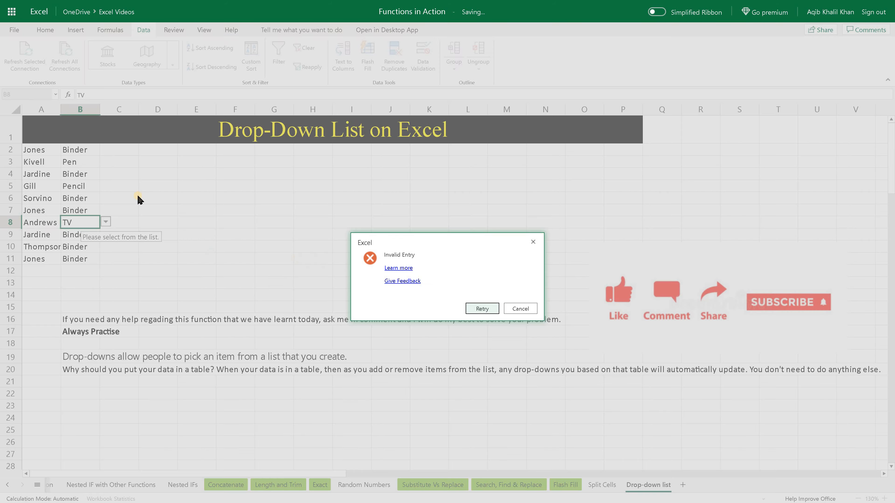
{"action": "triple_click", "coordinate": [384, 254]}
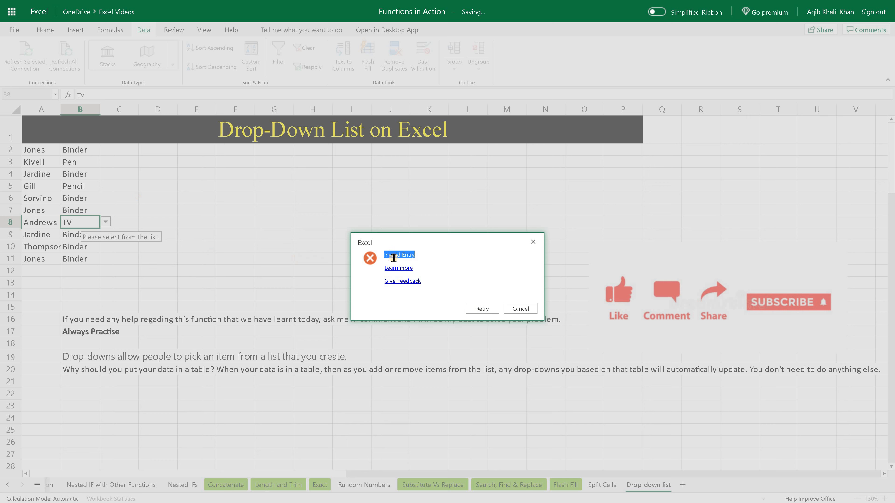
{"action": "left_click", "coordinate": [422, 257]}
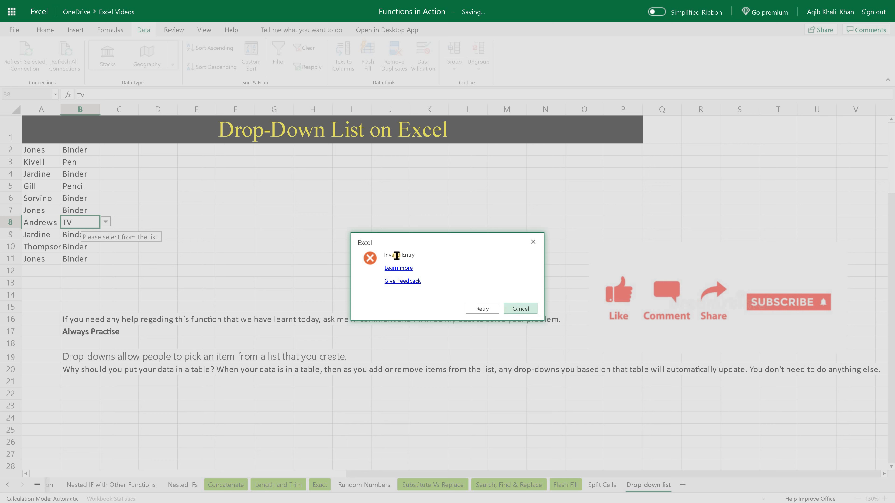
{"action": "left_click", "coordinate": [496, 311]}
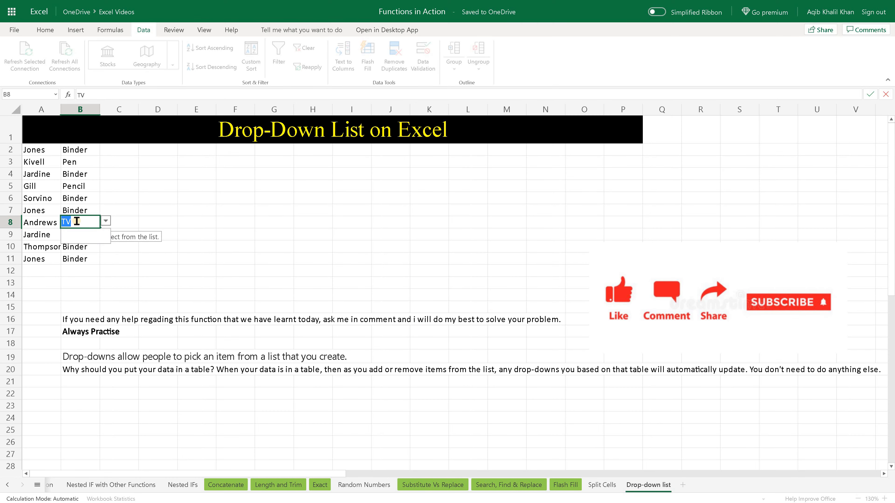
{"action": "key", "text": "Return"}
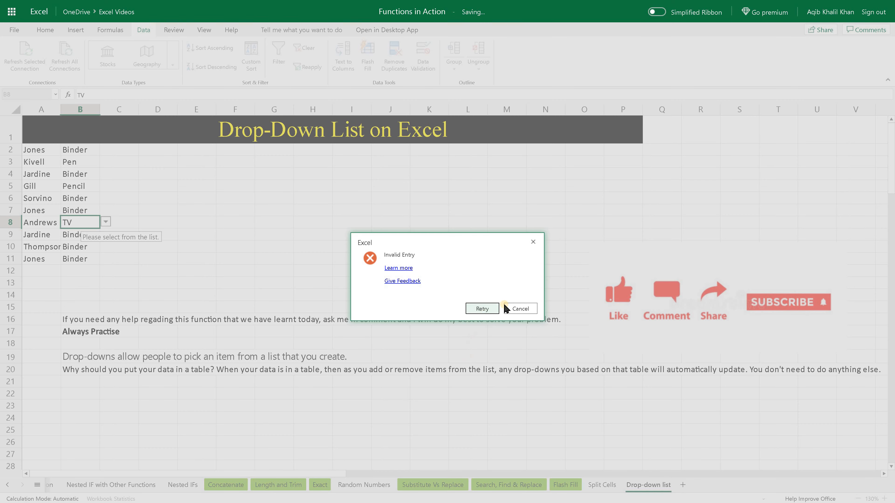
{"action": "key", "text": "Escape"}
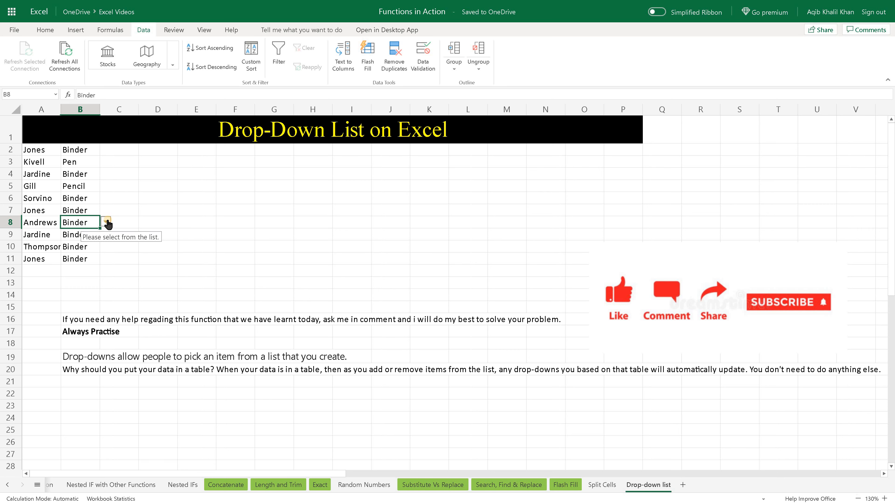
Step: Choose Pen in B8 from its drop-down list
{"action": "left_click", "coordinate": [106, 221]}
{"action": "left_click", "coordinate": [77, 281]}
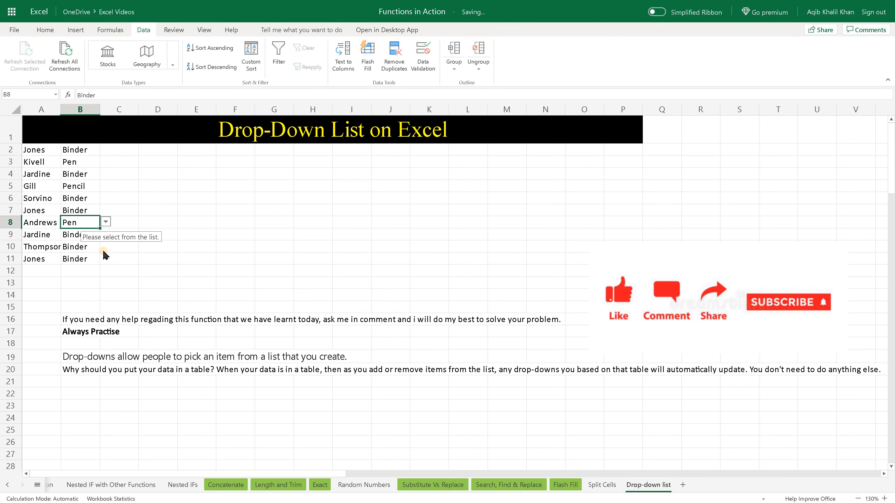
Step: Check B11, B8 and B2 for the drop-down list and input message, comparing them with the empty cells B12 and C2
{"action": "left_click", "coordinate": [85, 263]}
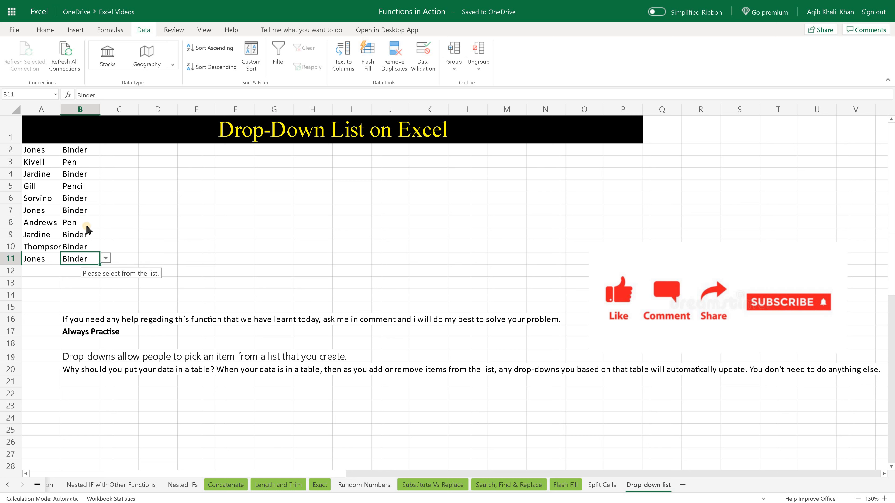
{"action": "left_click", "coordinate": [86, 226]}
{"action": "left_click", "coordinate": [83, 263]}
{"action": "left_click", "coordinate": [78, 275]}
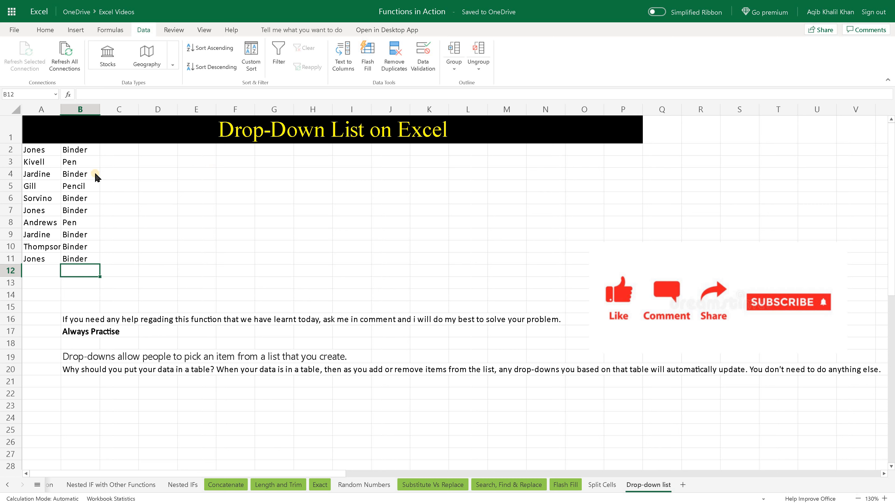
{"action": "left_click", "coordinate": [86, 154]}
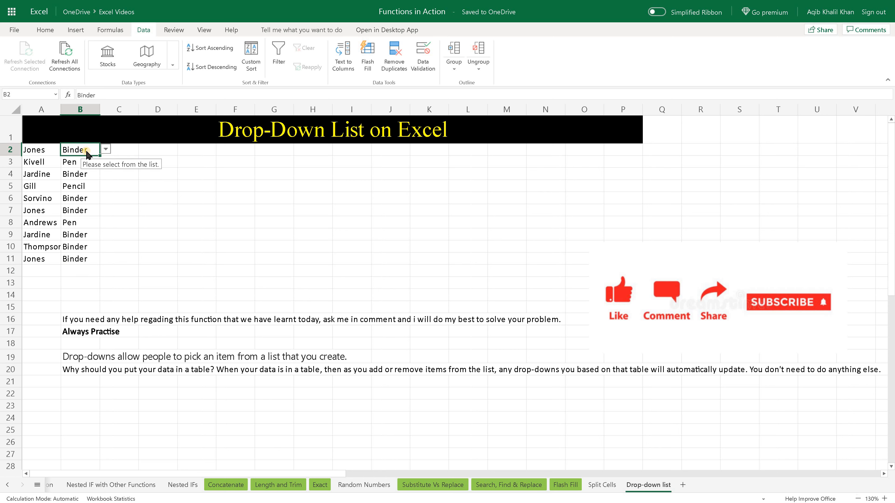
{"action": "left_click", "coordinate": [115, 152]}
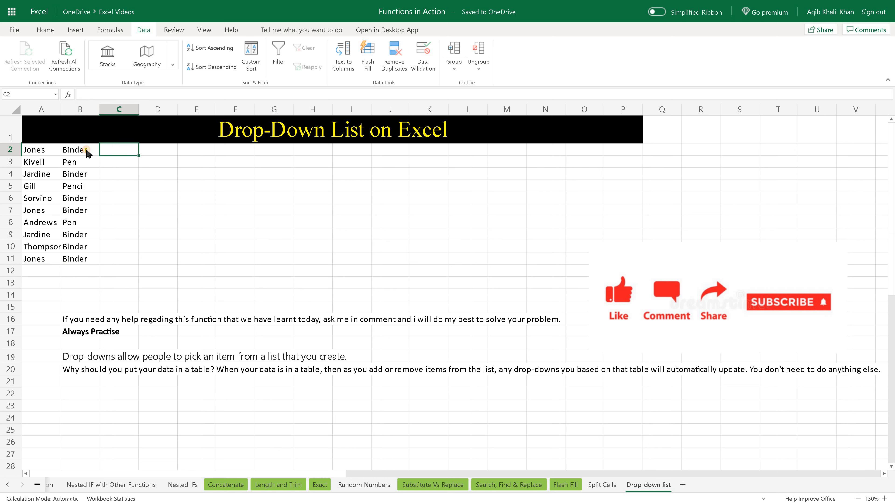
{"action": "left_click", "coordinate": [87, 152]}
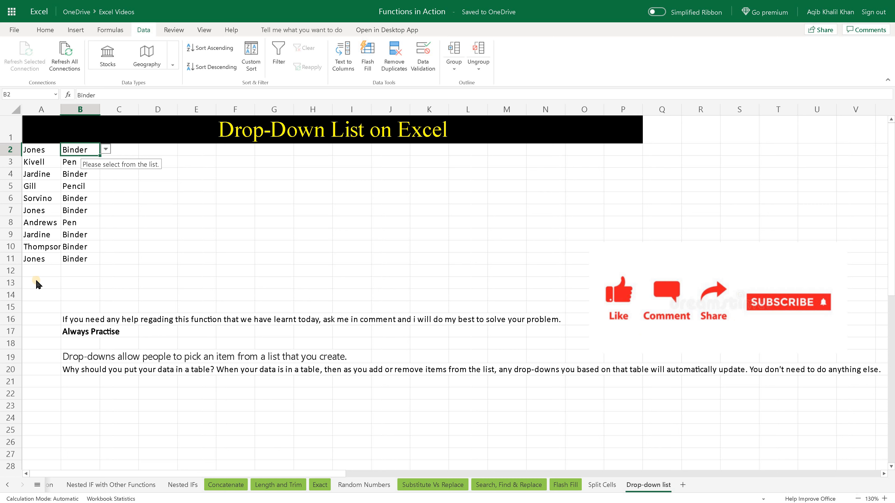
{"action": "left_click_drag", "start_coordinate": [38, 284], "coordinate": [341, 296]}
{"action": "left_click", "coordinate": [340, 296]}
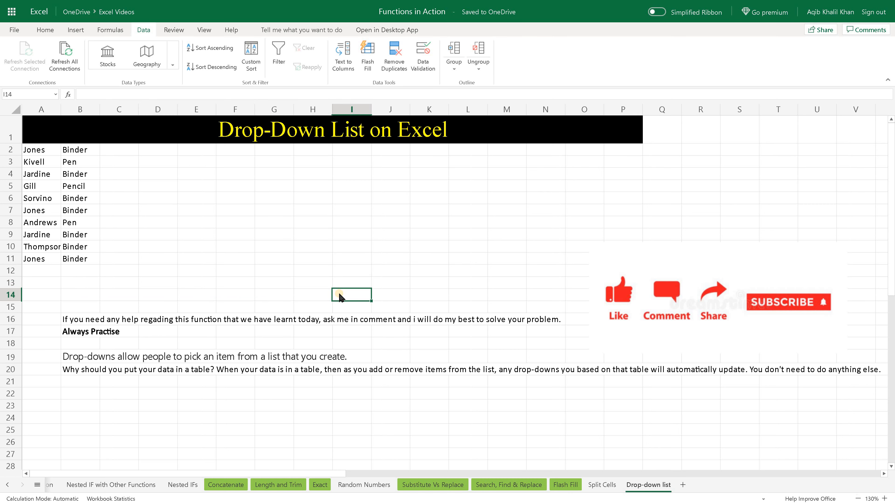